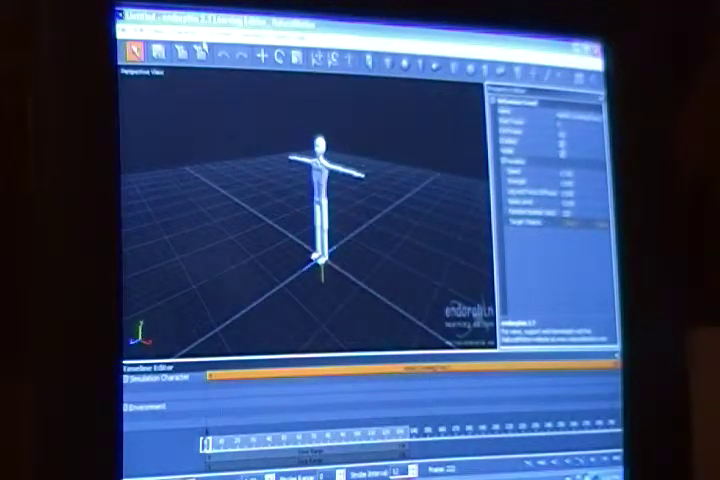
- Create a new scene, discarding old changes, and select the Gravity setting for editing
click(132, 33)
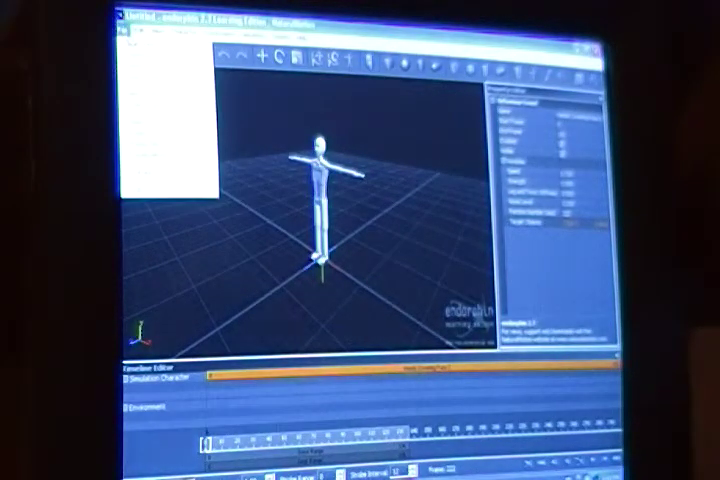
click(150, 50)
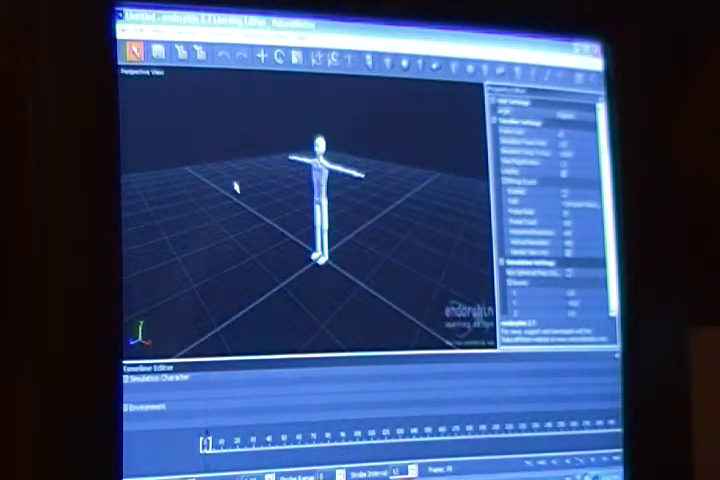
click(603, 302)
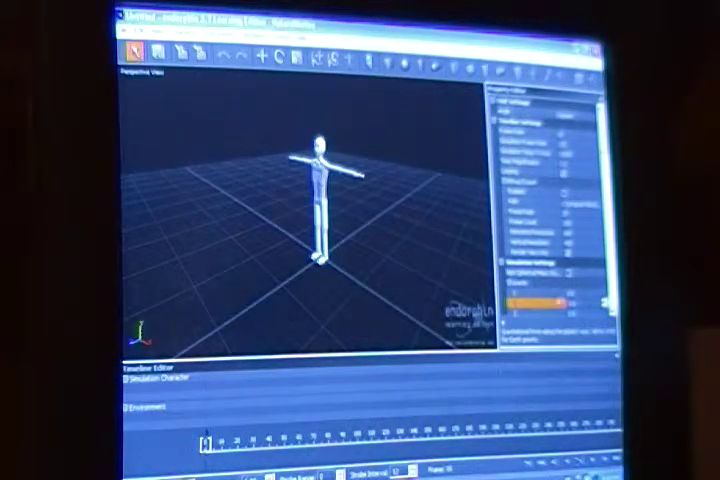
- Set the Simulation Settings gravity value to zero
click(400, 235)
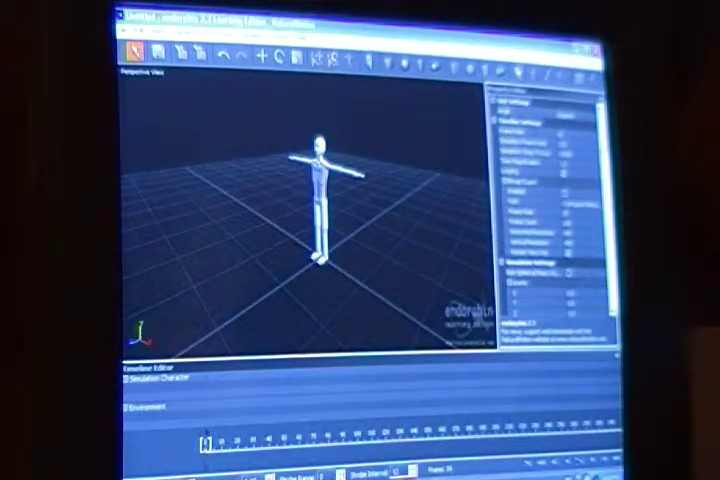
- Add a Jump behaviour event to the Simulation Character, stretched to the timeline end
click(311, 58)
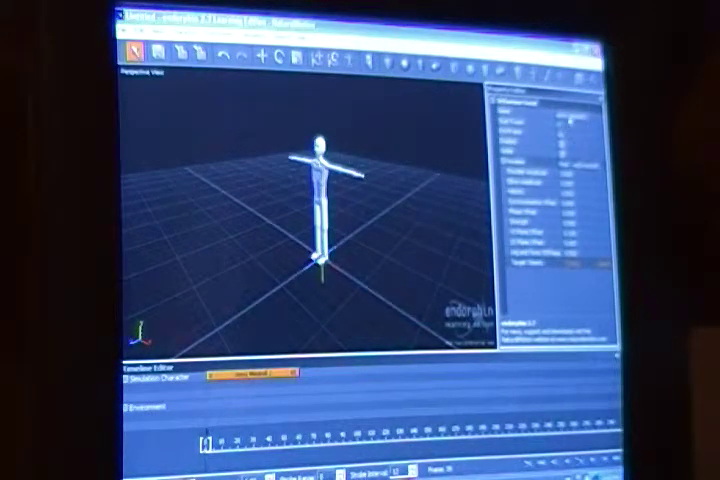
click(575, 110)
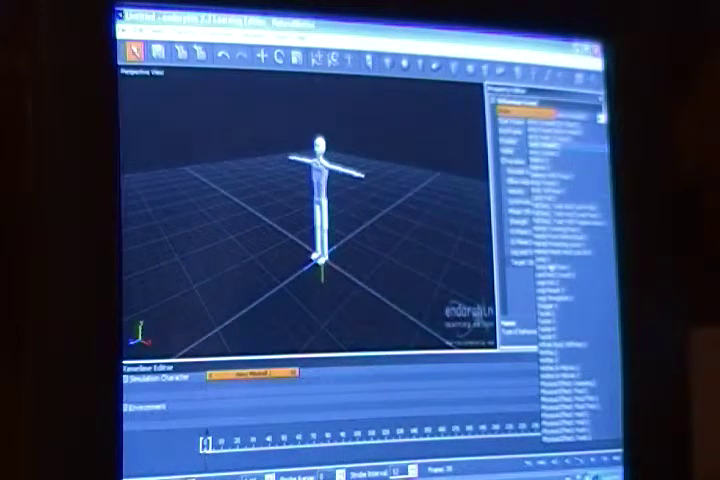
click(548, 265)
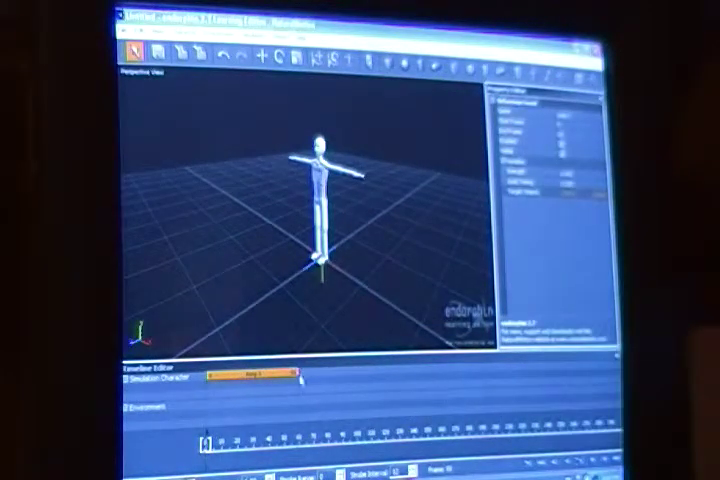
drag(299, 374, 615, 372)
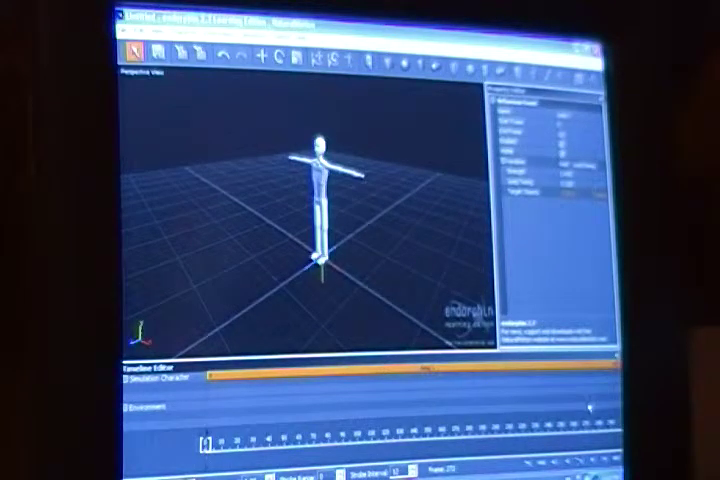
- Play the simulation, shorten the Jump event, then stop playback at the first frame
click(579, 461)
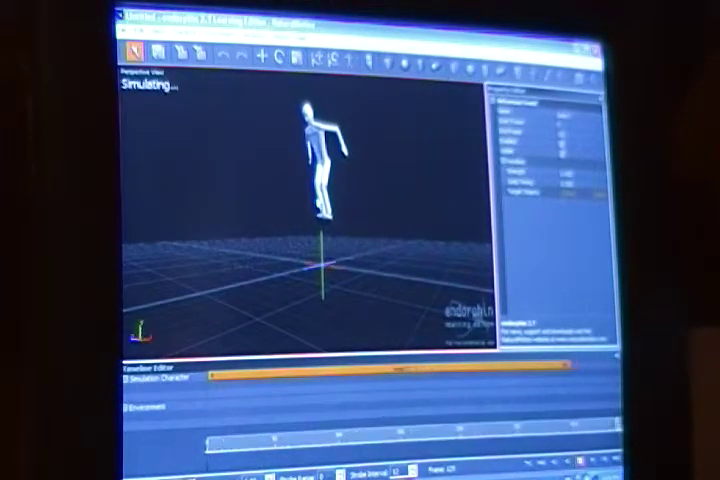
drag(527, 372, 461, 368)
click(540, 462)
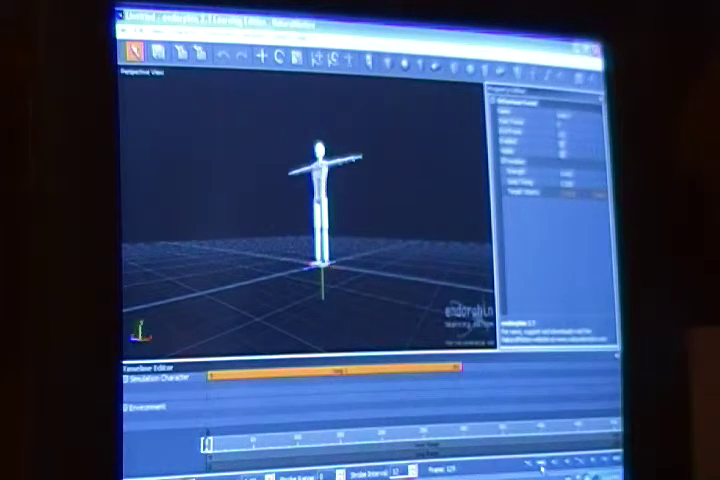